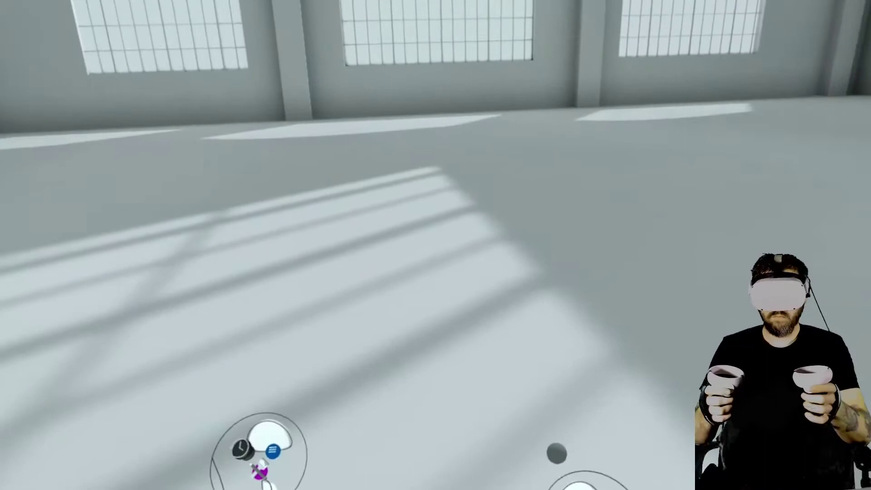
# Step: Place all nine Front Man mask reference images from both pages of the image folder into the scene
pyautogui.click(567, 477)
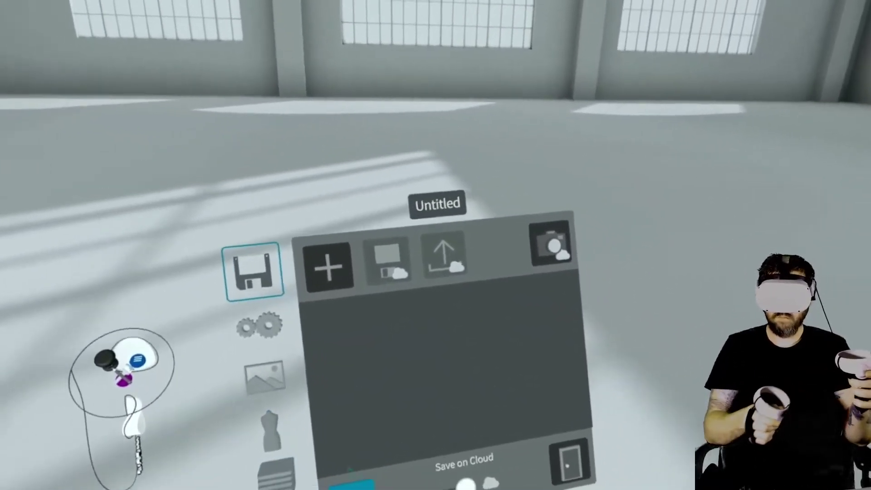
pyautogui.click(327, 383)
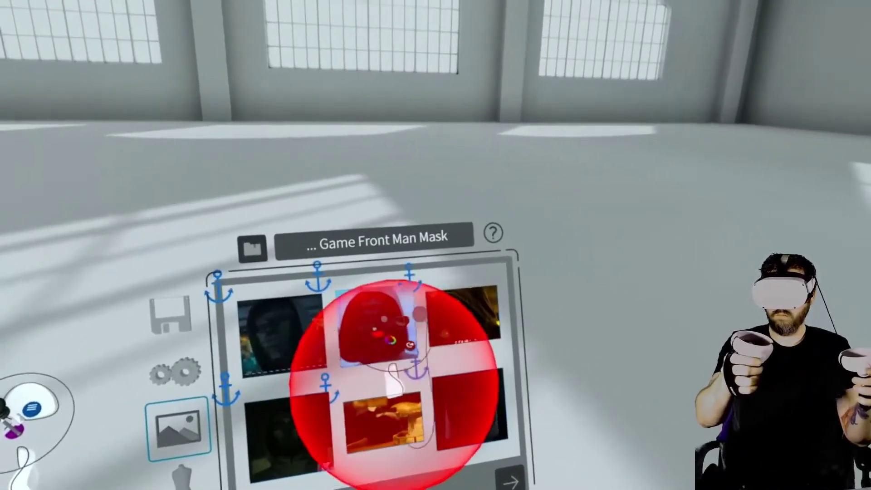
pyautogui.moveTo(393, 383); pyautogui.dragTo(521, 253)
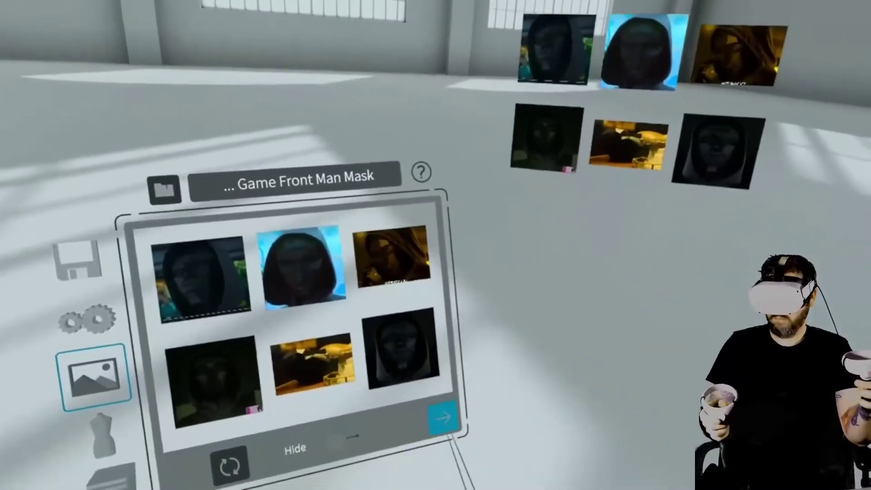
pyautogui.click(443, 443)
pyautogui.moveTo(398, 424); pyautogui.dragTo(445, 389)
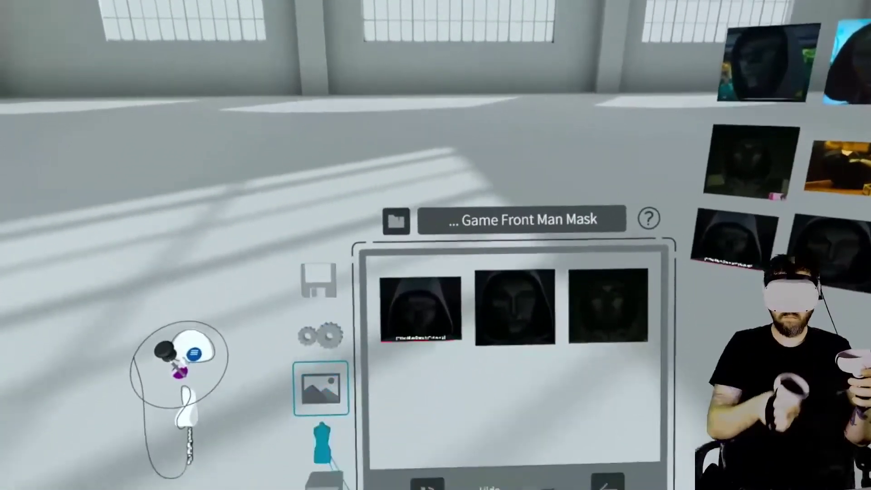
# Step: Rename the layer holding the reference images as "reference"
pyautogui.click(325, 480)
pyautogui.click(370, 307)
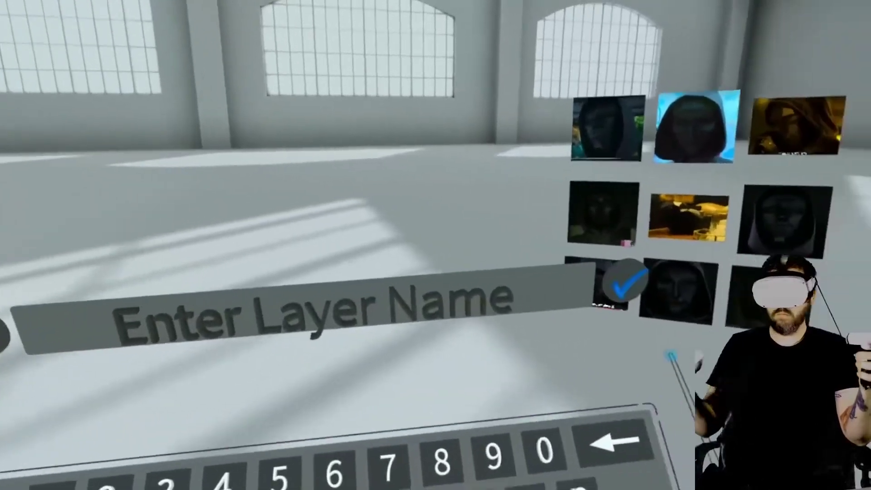
pyautogui.write('re')
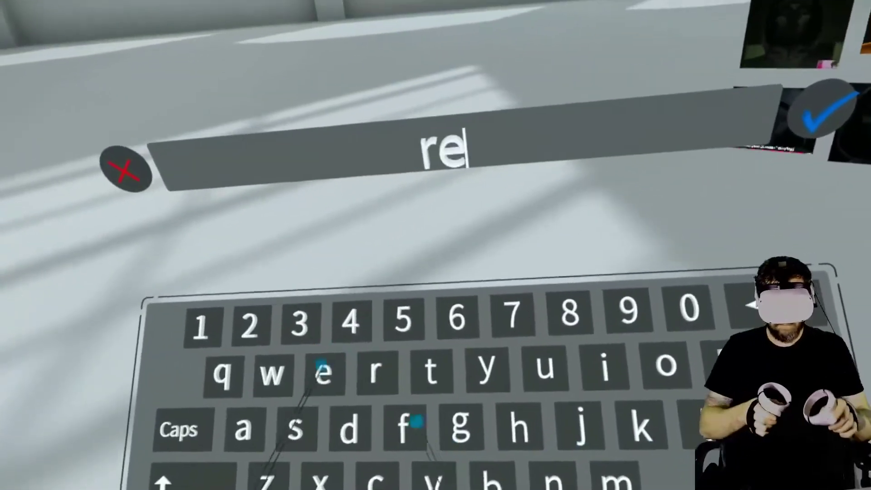
pyautogui.write('feren')
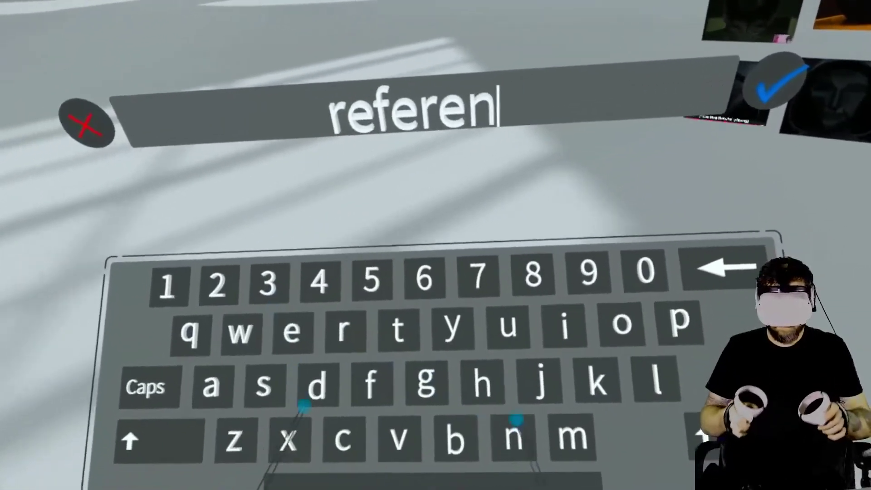
pyautogui.write('ce')
pyautogui.click(800, 82)
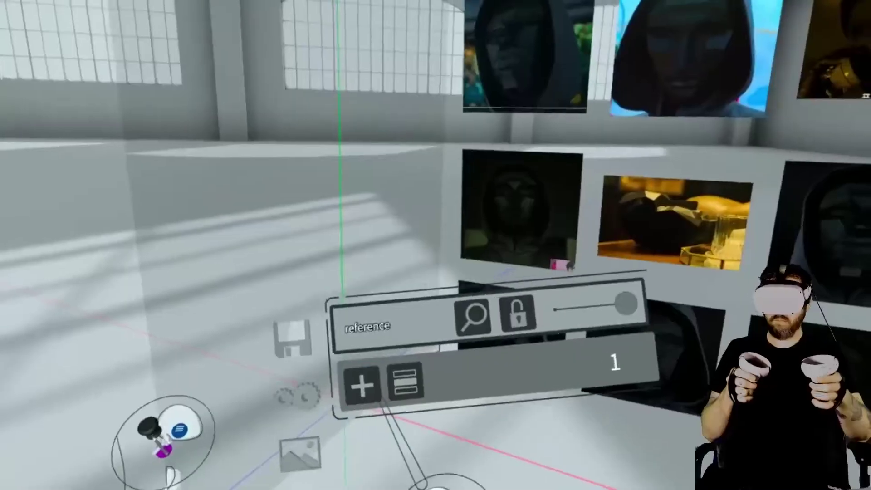
# Step: Add a second layer for modelling above the reference layer and lock the reference layer
pyautogui.click(362, 385)
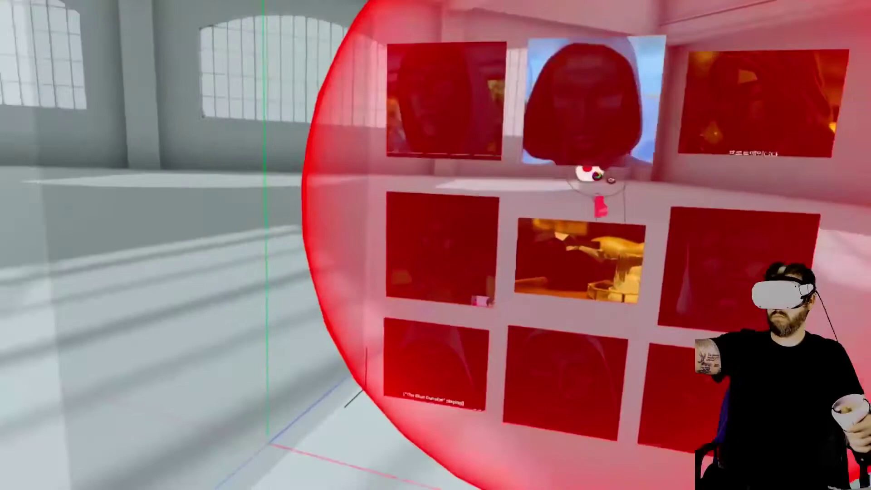
pyautogui.moveTo(593, 179); pyautogui.dragTo(447, 272)
pyautogui.moveTo(456, 308); pyautogui.dragTo(413, 353)
pyautogui.click(415, 353)
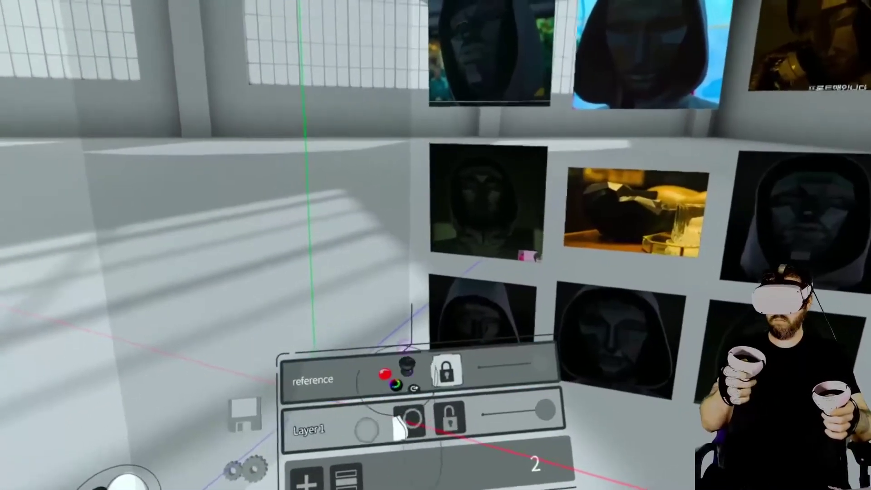
pyautogui.moveTo(399, 425); pyautogui.dragTo(406, 365)
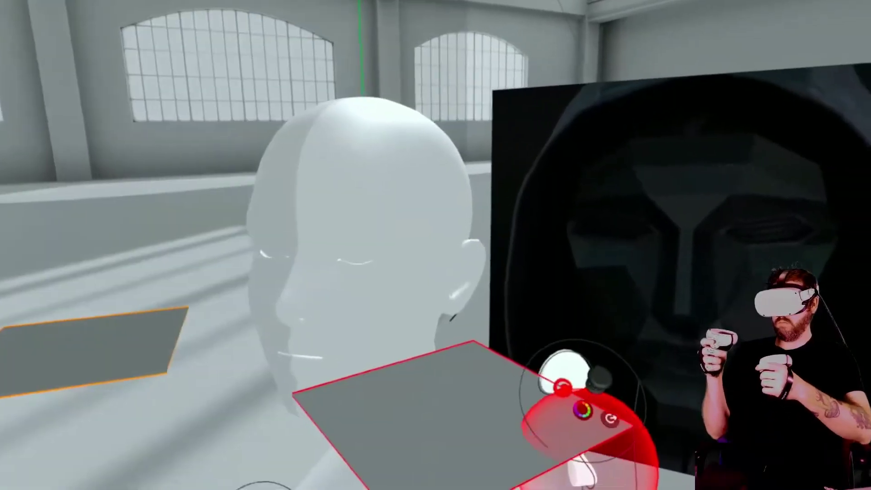
# Step: Position the mirrored plane on the mannequin head's brow and move its corner points to fit the face
pyautogui.moveTo(583, 410); pyautogui.dragTo(509, 364)
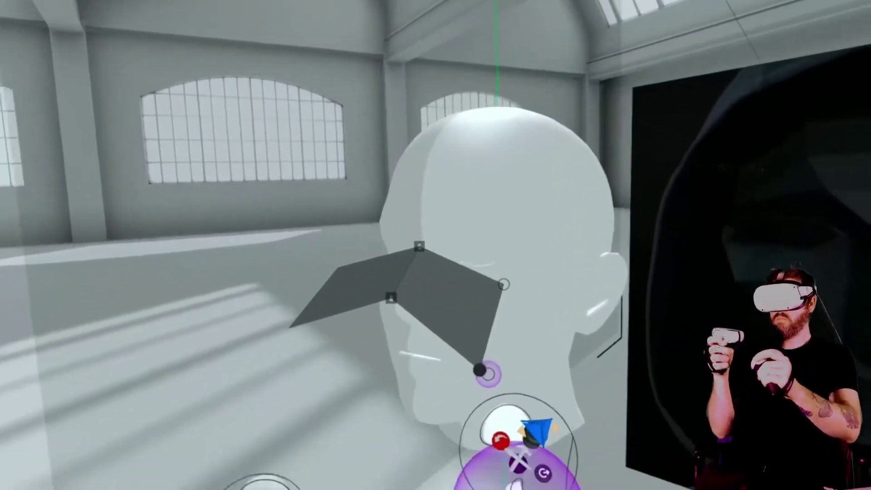
pyautogui.moveTo(481, 370); pyautogui.dragTo(423, 300)
pyautogui.moveTo(507, 280); pyautogui.dragTo(447, 261)
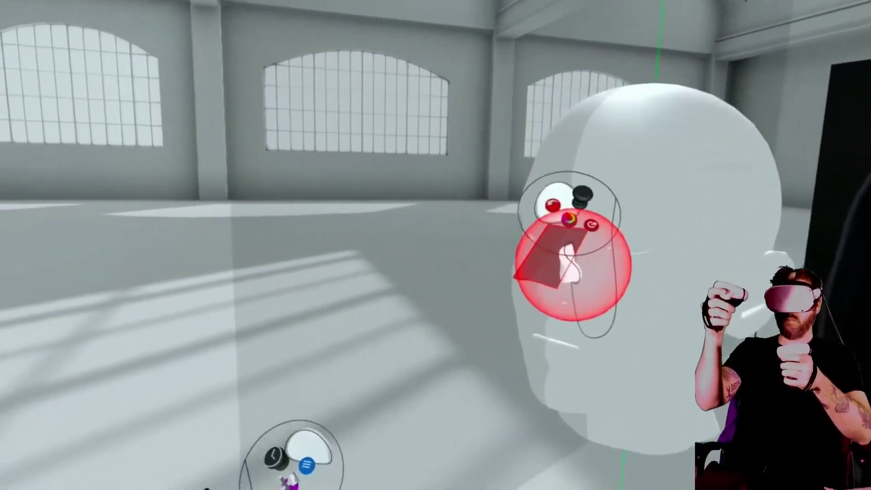
# Step: Rename Layer 1 as "mask"
pyautogui.click(408, 458)
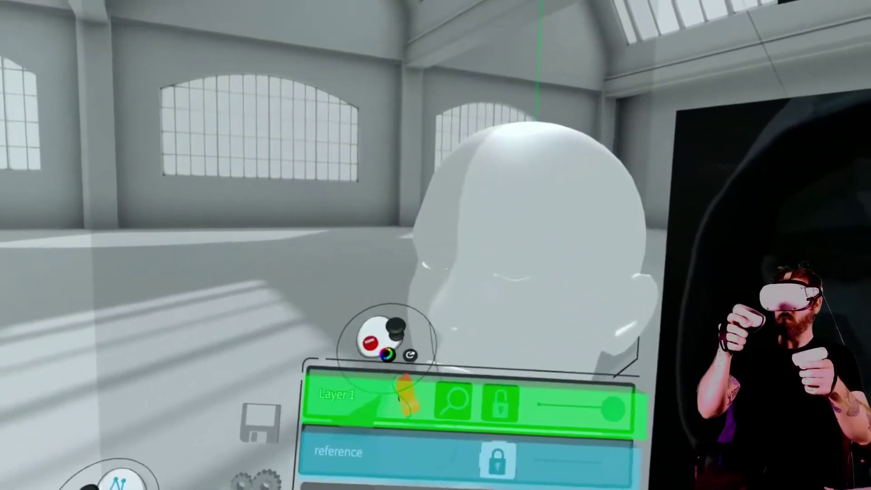
pyautogui.click(458, 476)
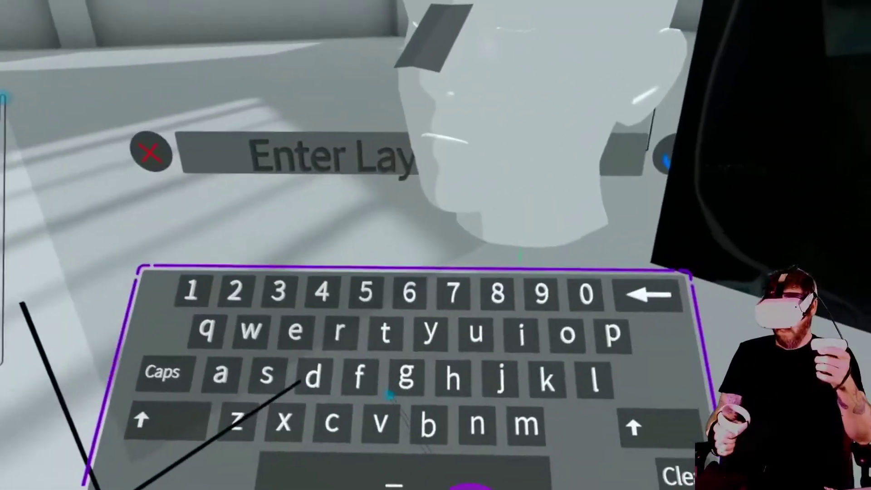
pyautogui.write('bm')
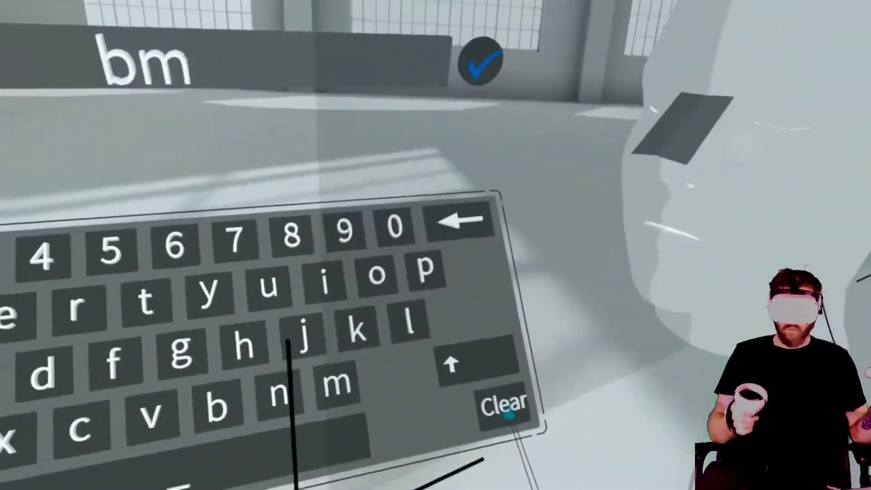
pyautogui.write('ask')
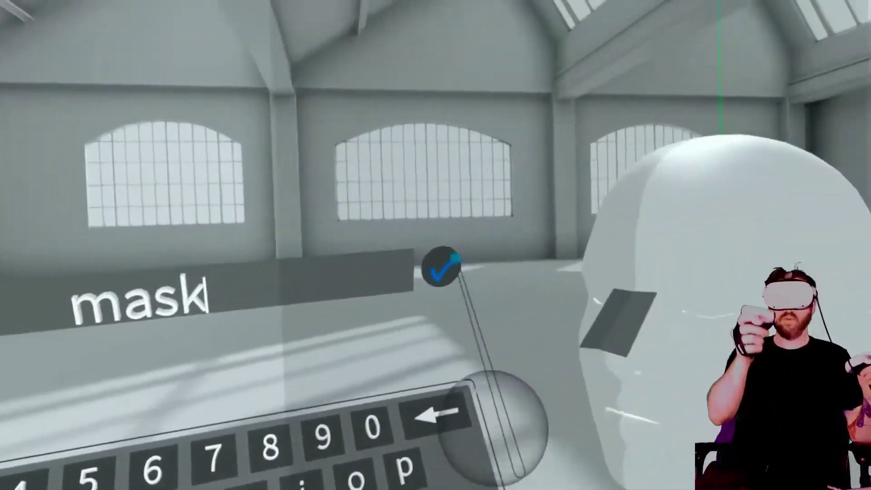
pyautogui.click(441, 268)
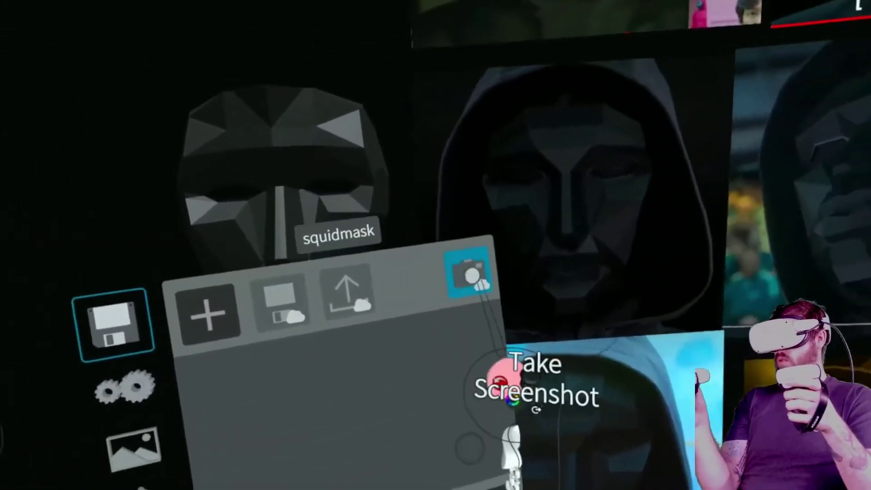
# Step: Take a screenshot of the squidmask sketch and quit Gravity Sketch
pyautogui.click(469, 273)
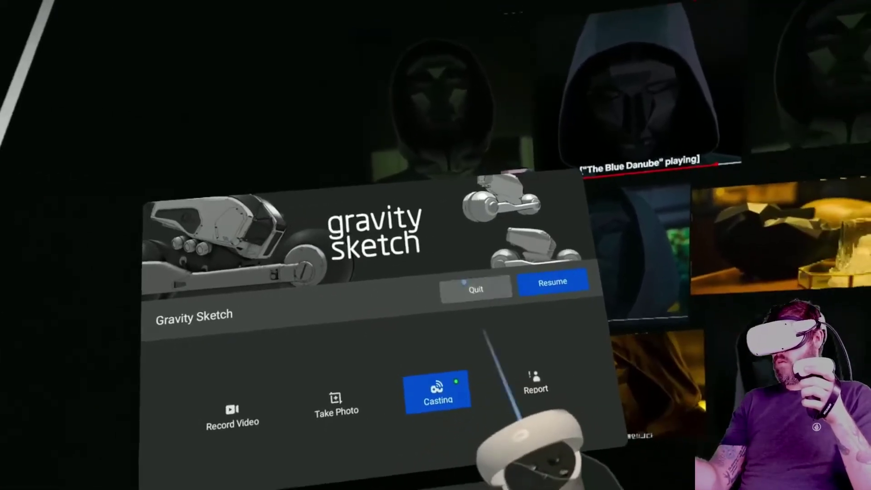
pyautogui.click(463, 287)
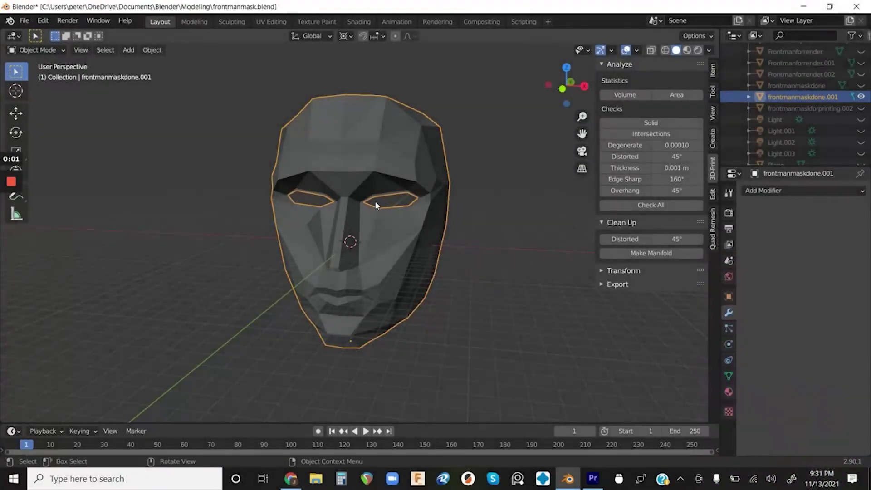
# Step: In Blender, examine the eye area and mesh structure of frontmanmaskdone.001
pyautogui.scroll(3, 377, 199)
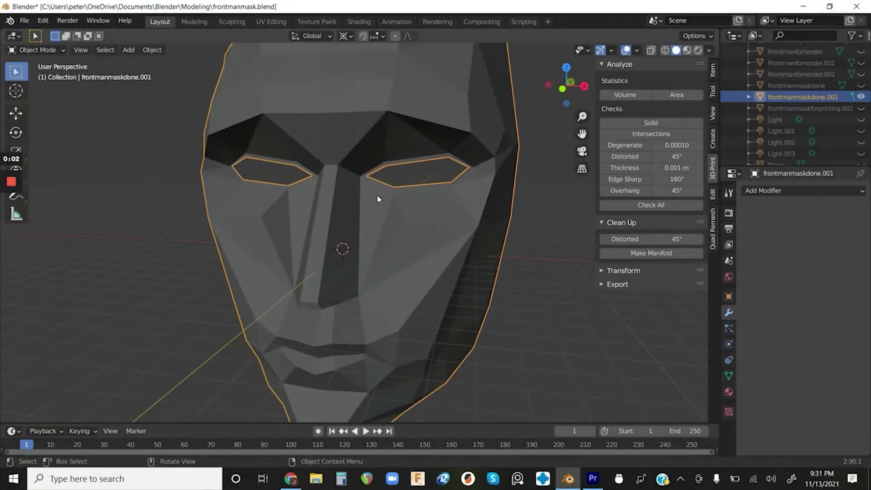
pyautogui.scroll(-2, 377, 199)
pyautogui.scroll(-1, 377, 194)
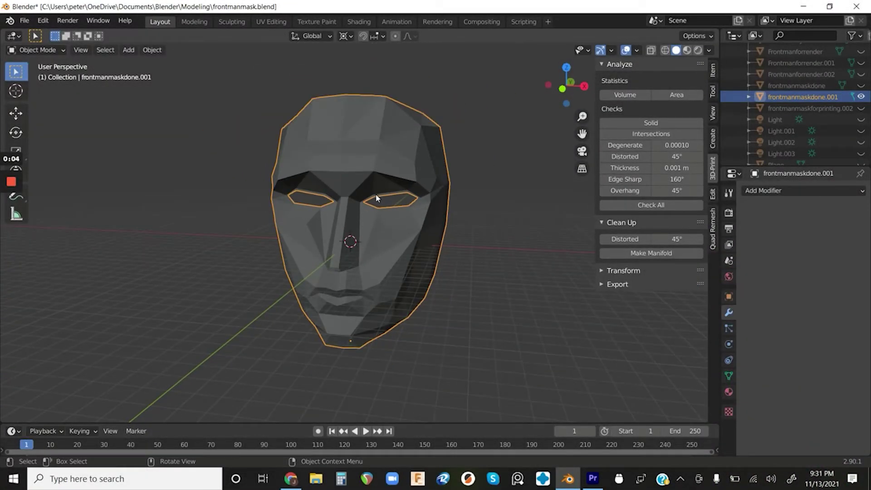
pyautogui.press('Tab')
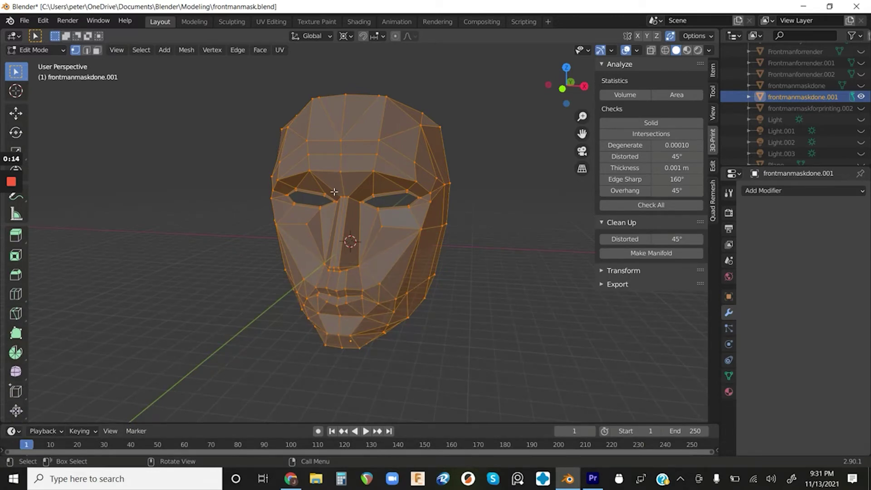
pyautogui.press('Tab')
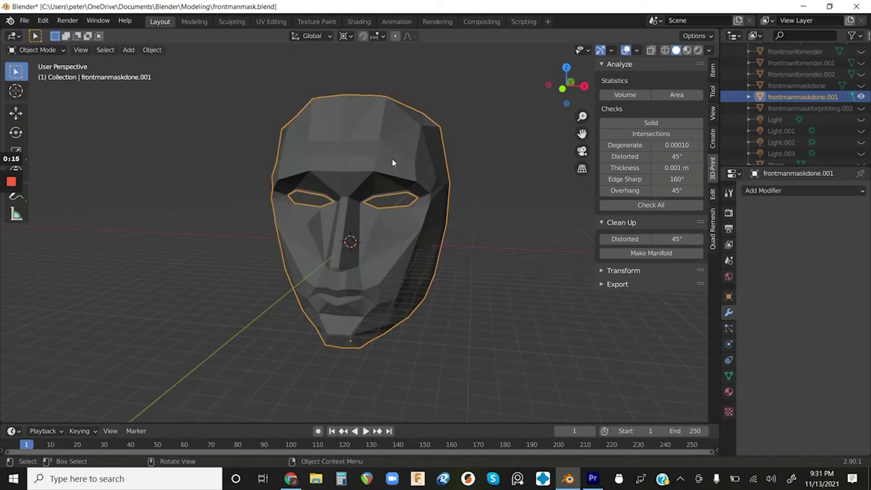
# Step: Hide frontmanmaskdone.001 and show frontmanmaskforprinting.002 in its place
pyautogui.click(860, 96)
pyautogui.click(860, 108)
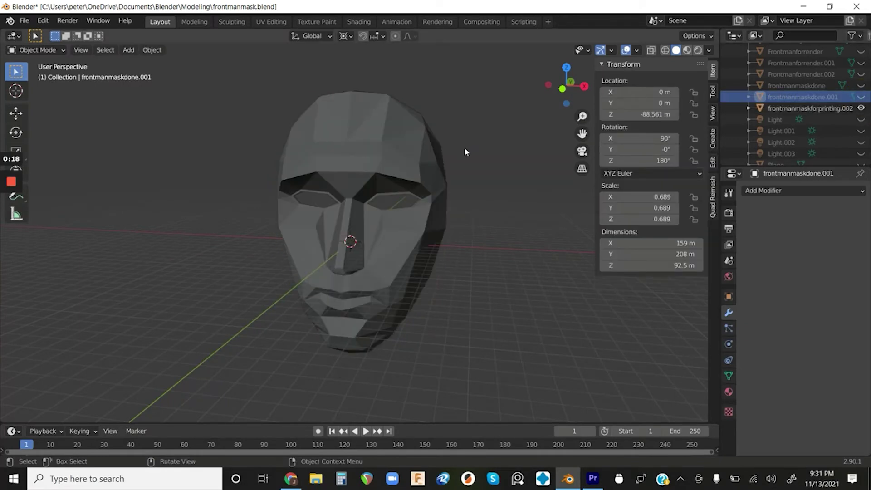
pyautogui.scroll(2, 402, 195)
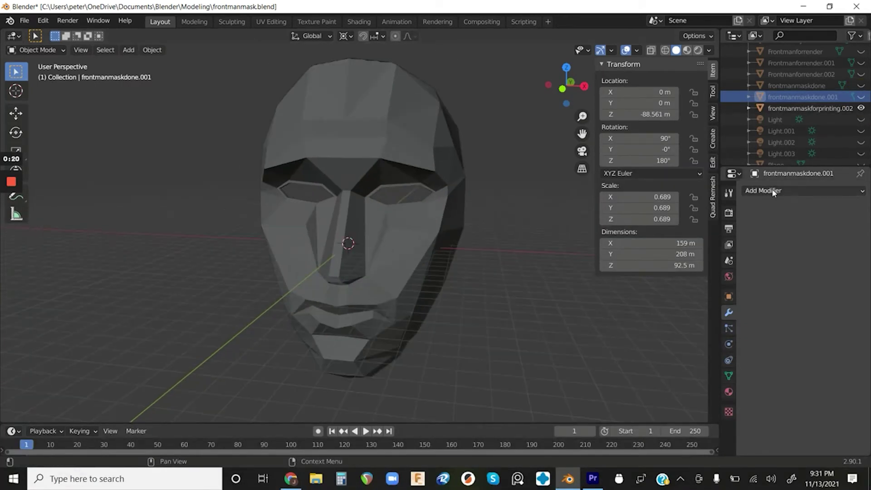
# Step: Examine the printing mask's side profile, its hollow inside and the strap slots on its side edges
pyautogui.moveTo(547, 210); pyautogui.dragTo(399, 218, button='middle')
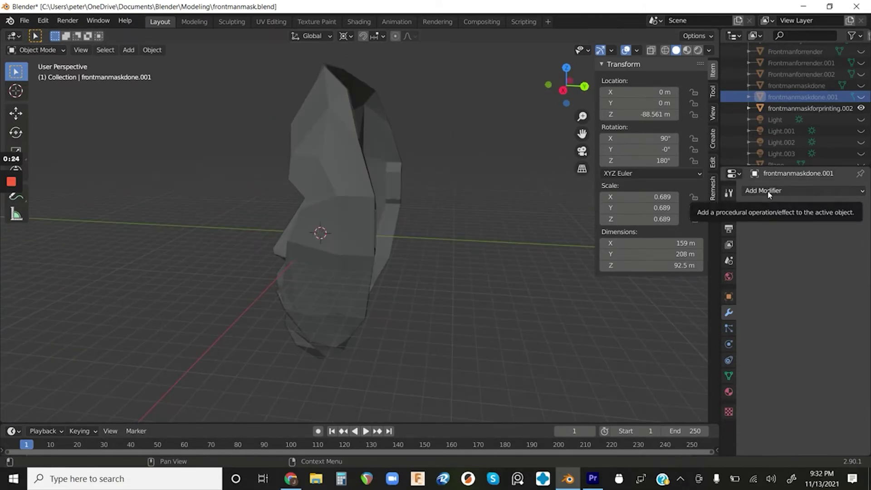
pyautogui.moveTo(467, 220); pyautogui.dragTo(421, 198, button='middle')
pyautogui.scroll(6, 461, 187)
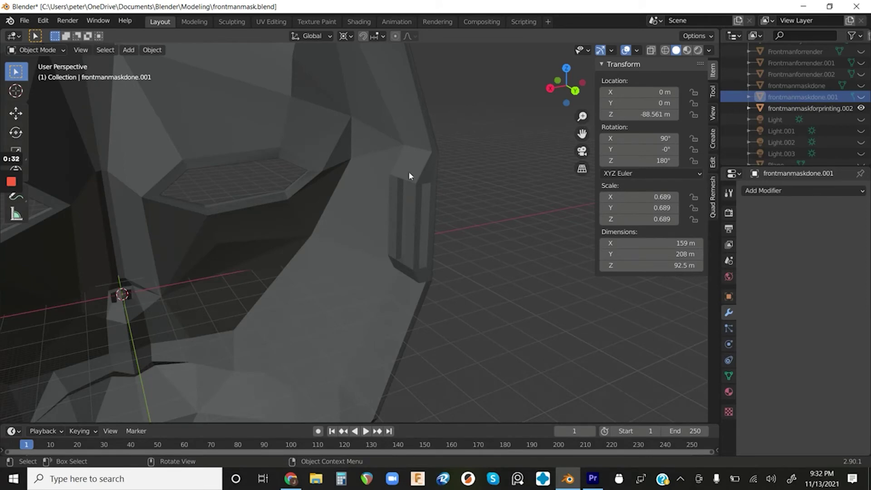
pyautogui.moveTo(411, 170); pyautogui.dragTo(447, 273, button='middle')
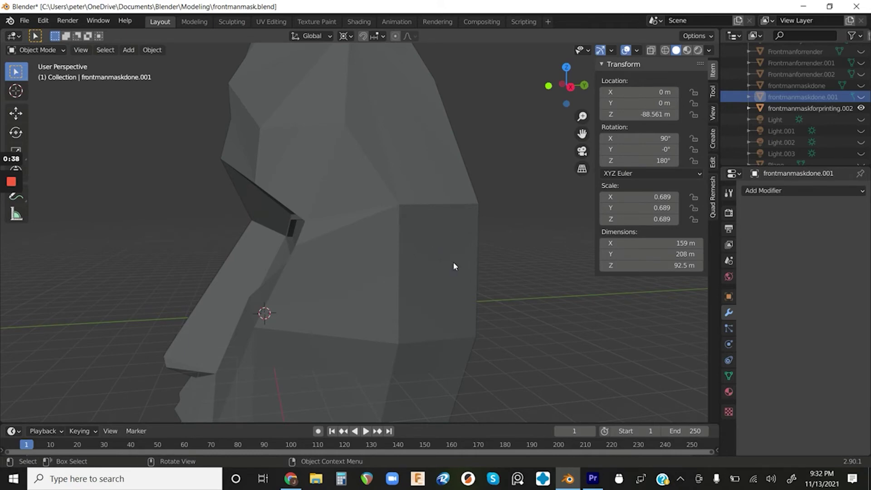
pyautogui.moveTo(461, 273); pyautogui.dragTo(276, 203, button='middle')
pyautogui.moveTo(253, 229); pyautogui.dragTo(385, 159, button='middle')
# Step: Select frontmanmaskforprinting.002 and inspect its mesh from the inside in Edit Mode and its face in Object Mode
pyautogui.click(407, 219)
pyautogui.press('Tab')
pyautogui.keyDown('shift'); pyautogui.moveTo(431, 261); pyautogui.dragTo(398, 205, button='middle'); pyautogui.keyUp('shift')
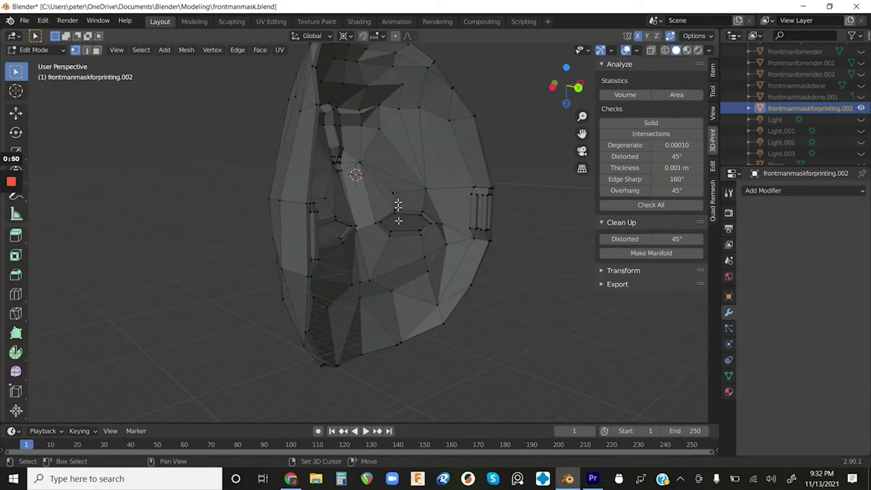
pyautogui.scroll(-1, 377, 271)
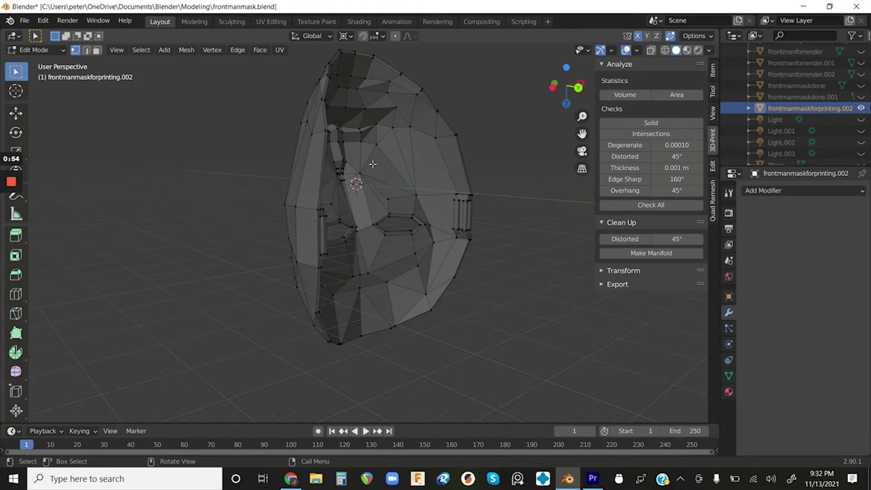
pyautogui.press('Tab')
pyautogui.moveTo(365, 137); pyautogui.dragTo(362, 383, button='middle')
pyautogui.moveTo(271, 326); pyautogui.dragTo(309, 311, button='middle')
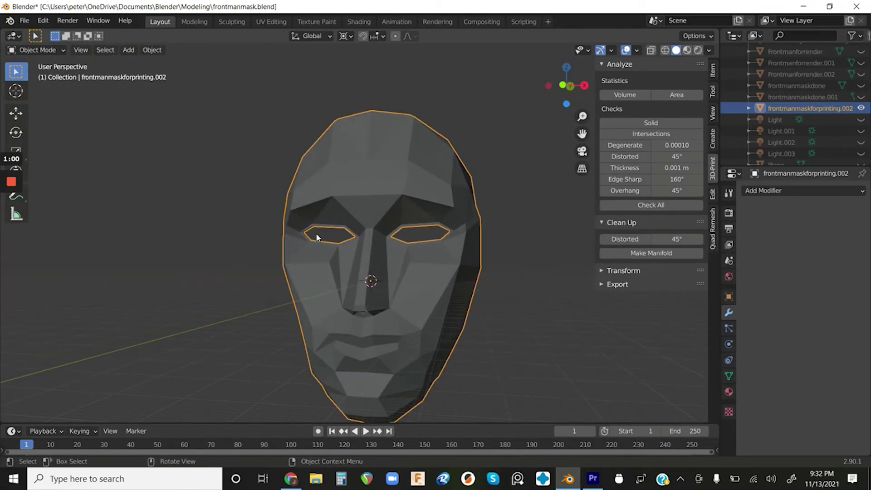